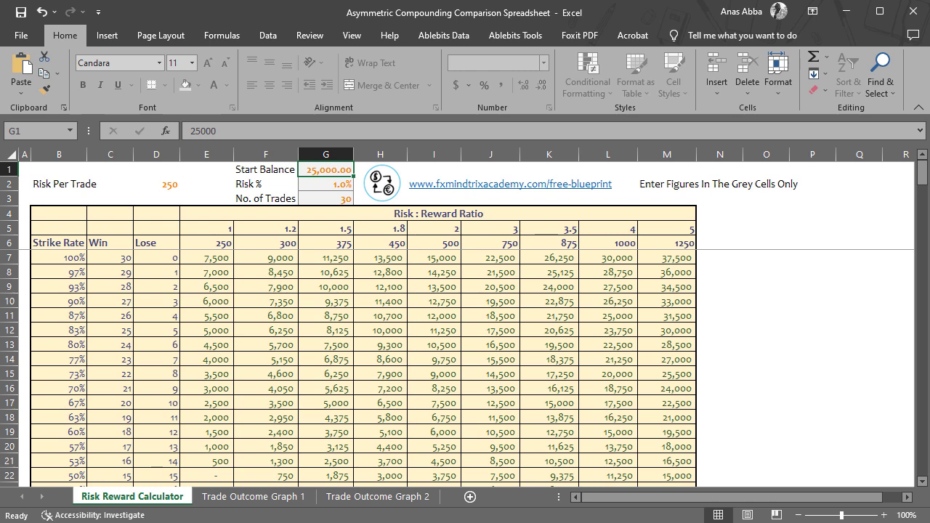
- Examine the Risk Reward Calculator's outcomes across the 30% strike rate row, ending at the reward ratio 5 column
scroll(600, 411, "down", 1)
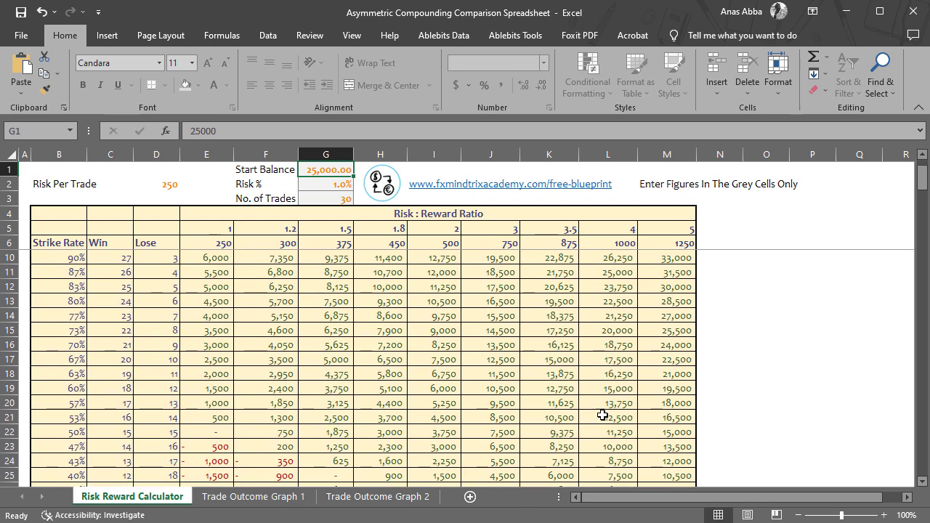
scroll(458, 378, "down", 2)
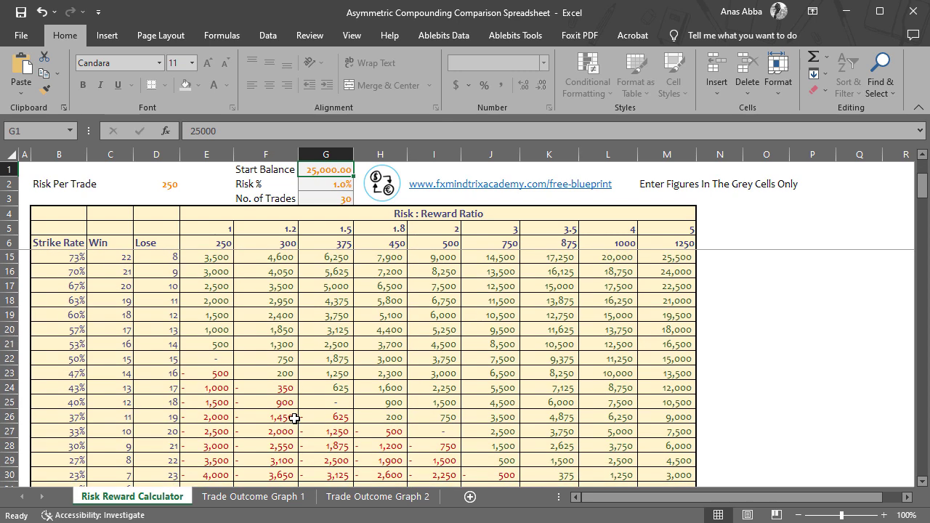
scroll(295, 419, "down", 1)
left_click(15, 432)
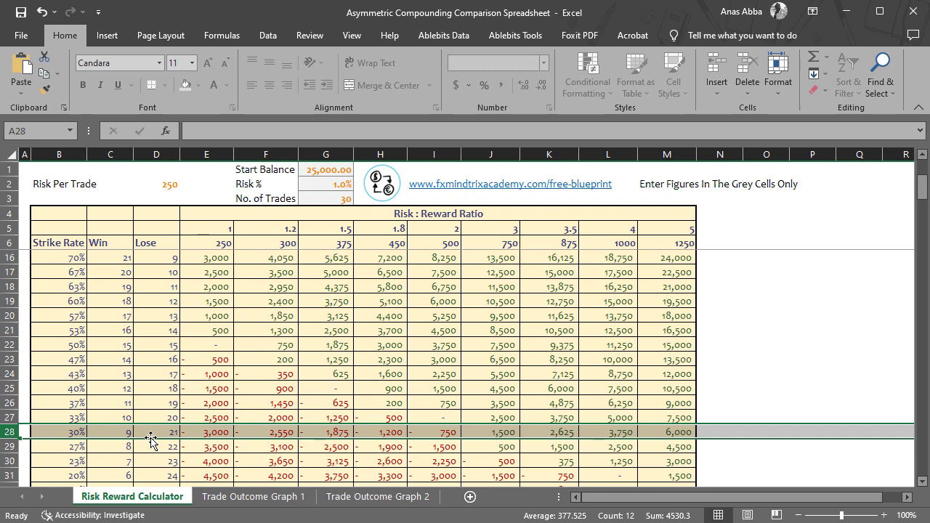
left_click(674, 433)
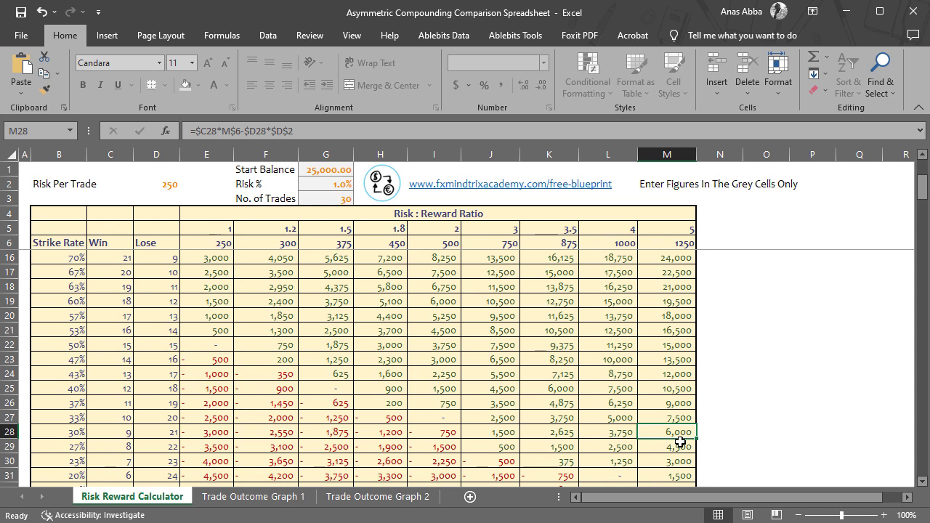
- Open the Trade Outcome Graph 1 sheet and examine its balance chart, the Trade 2 outcome, and the Wins and Losses counts
left_click(287, 497)
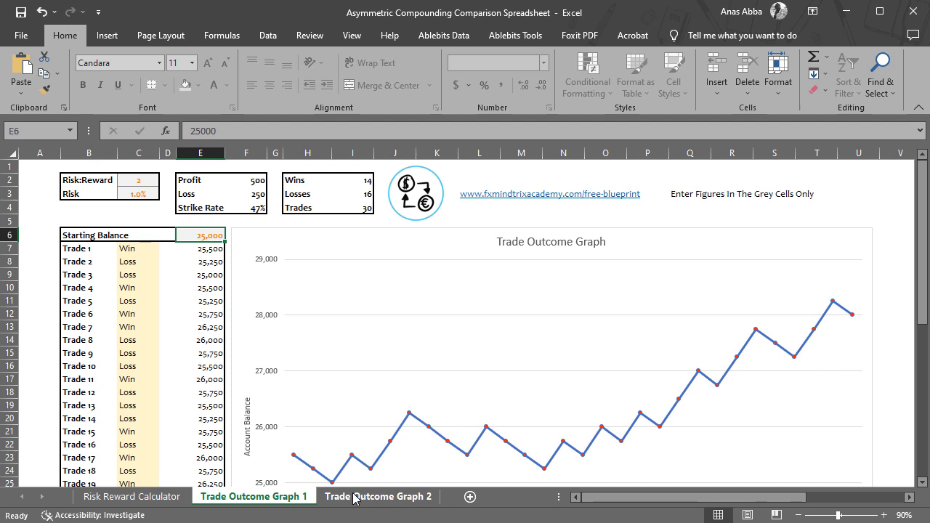
scroll(423, 415, "down", 2)
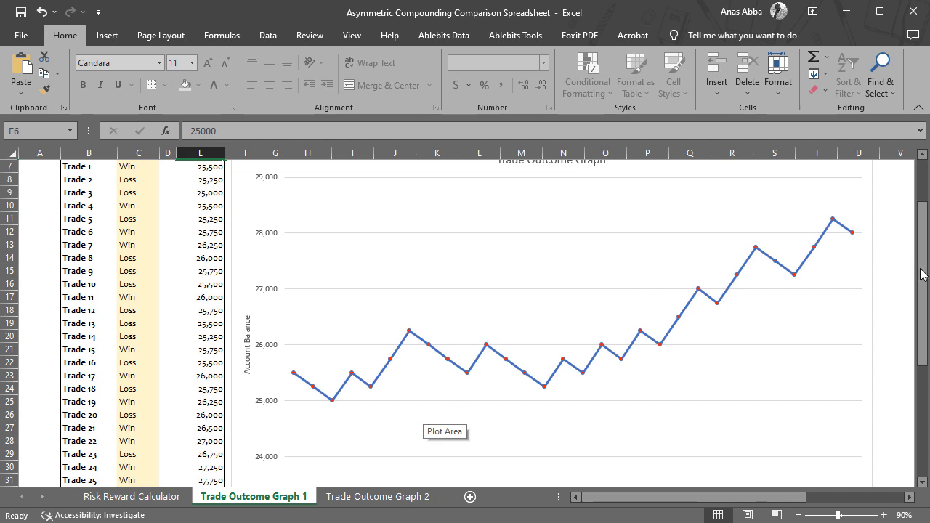
left_click_drag(925, 269, 925, 205)
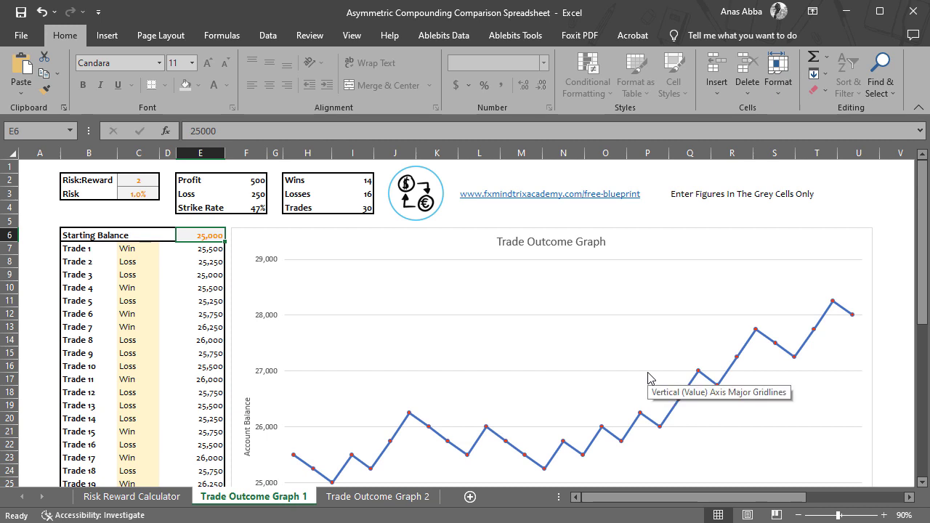
left_click(121, 262)
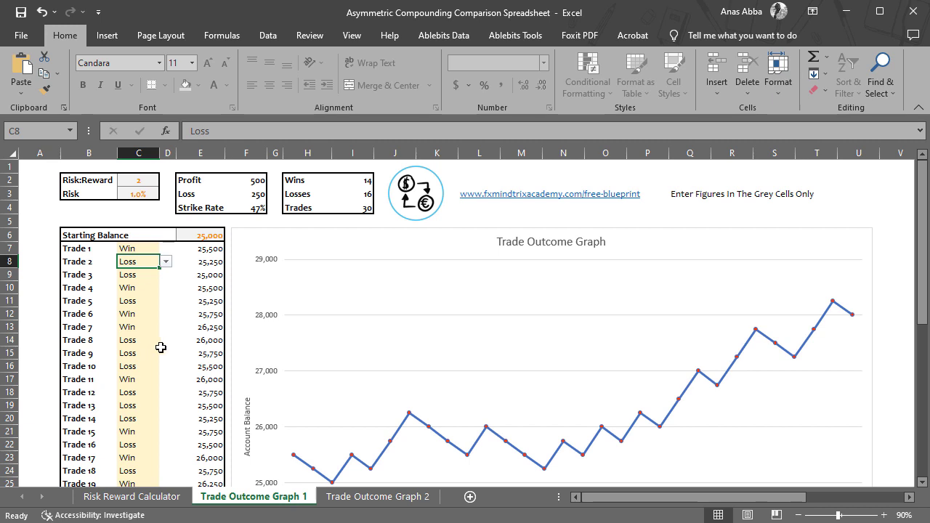
left_click(354, 184)
left_click(355, 194)
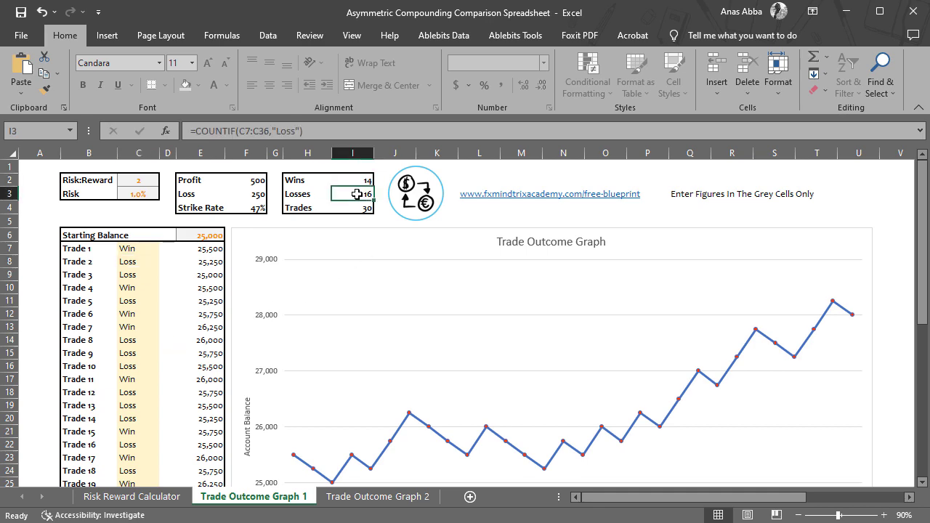
- Review the win and loss sequence from Trade 1 to Trade 30 and inspect the Net Profit cell
left_click(137, 249)
scroll(138, 263, "down", 3)
scroll(139, 276, "up", 2)
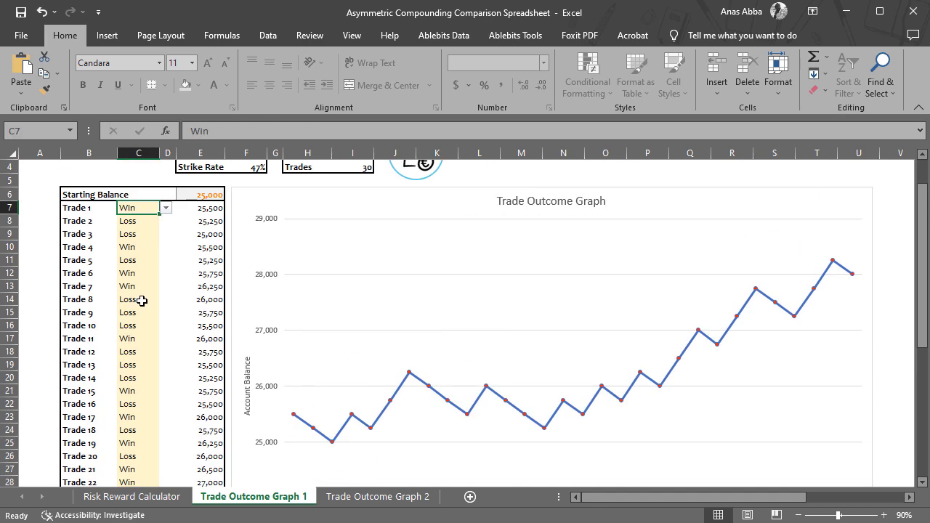
left_click(143, 233)
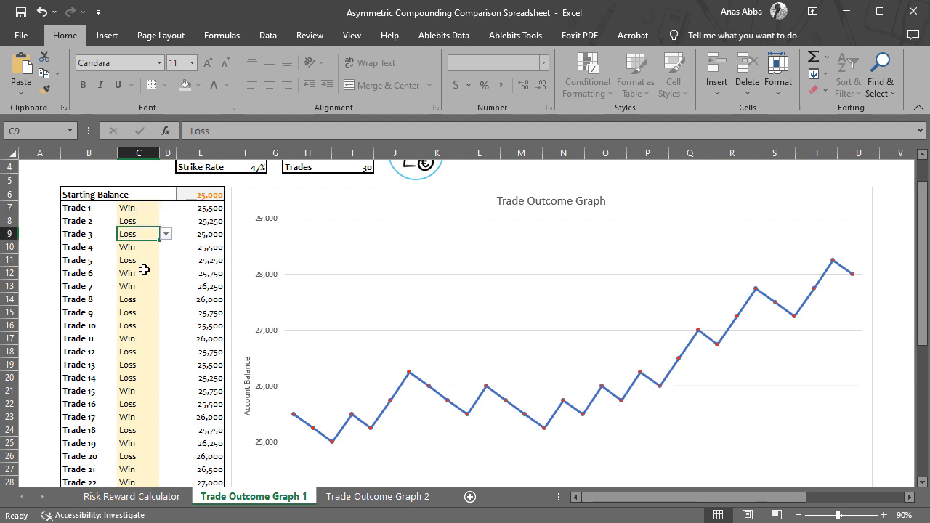
scroll(146, 277, "down", 4)
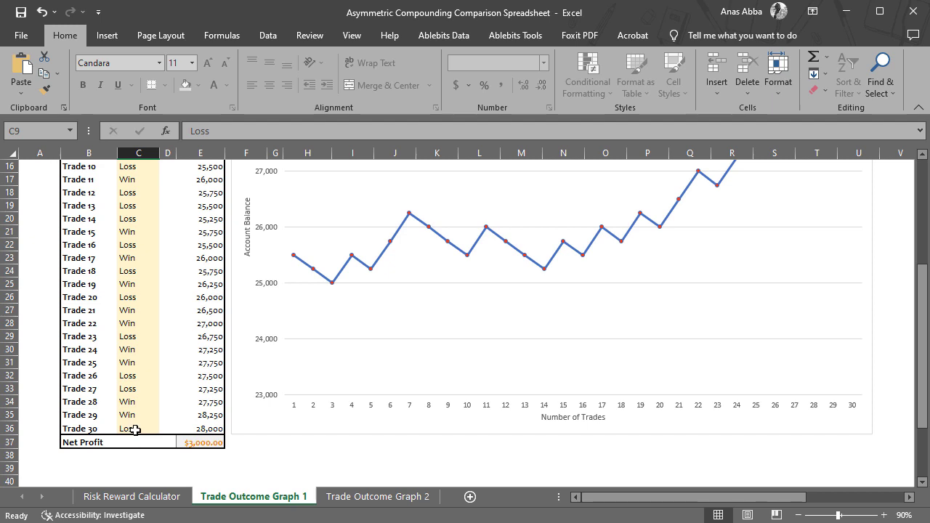
left_click(198, 444)
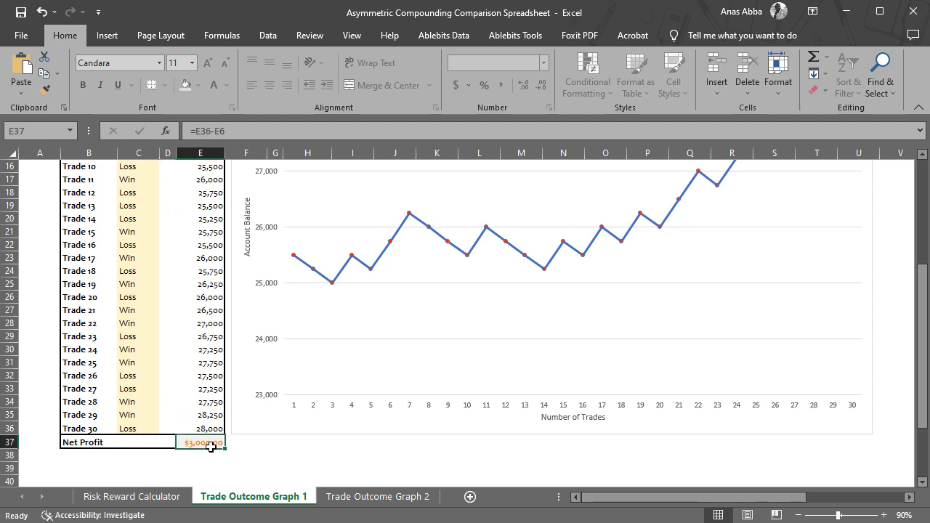
scroll(301, 430, "up", 5)
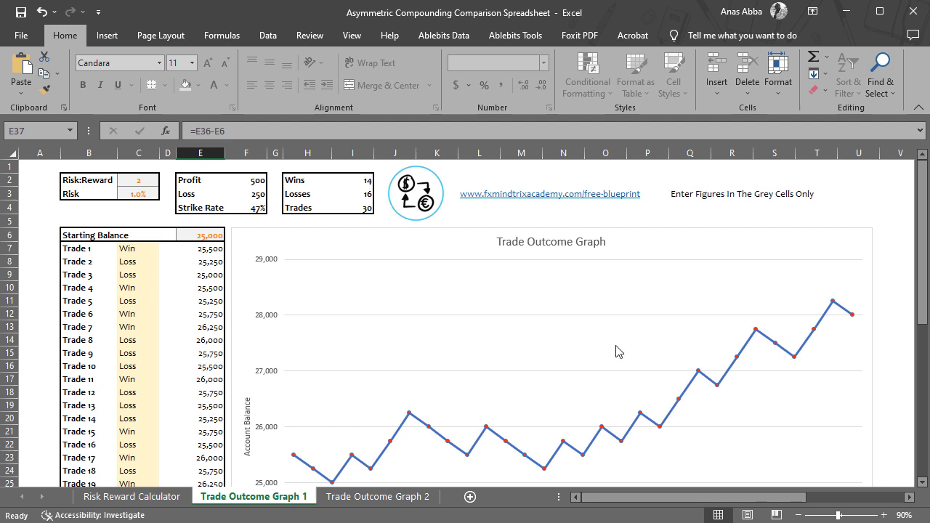
- Compare the account balance curve on Trade Outcome Graph 1 with the curve on Trade Outcome Graph 2
scroll(618, 355, "down", 2)
scroll(621, 368, "down", 1)
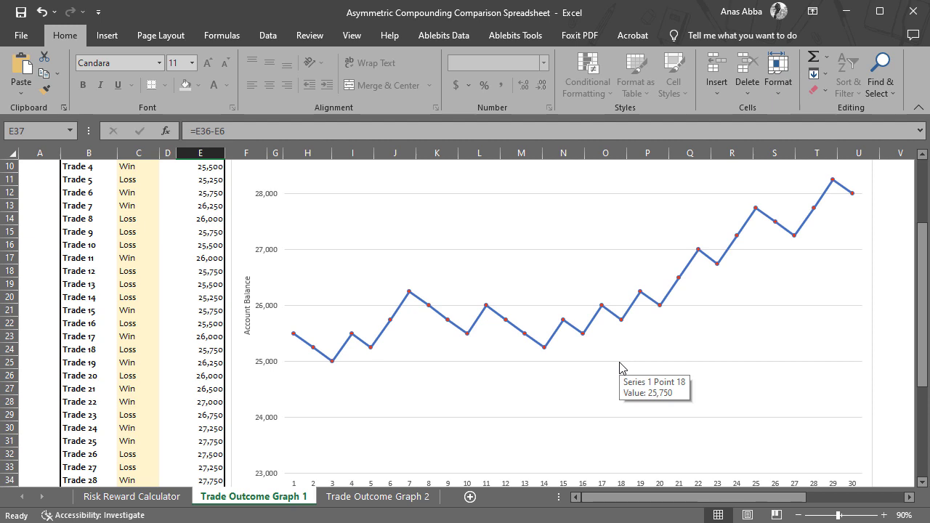
scroll(620, 367, "up", 3)
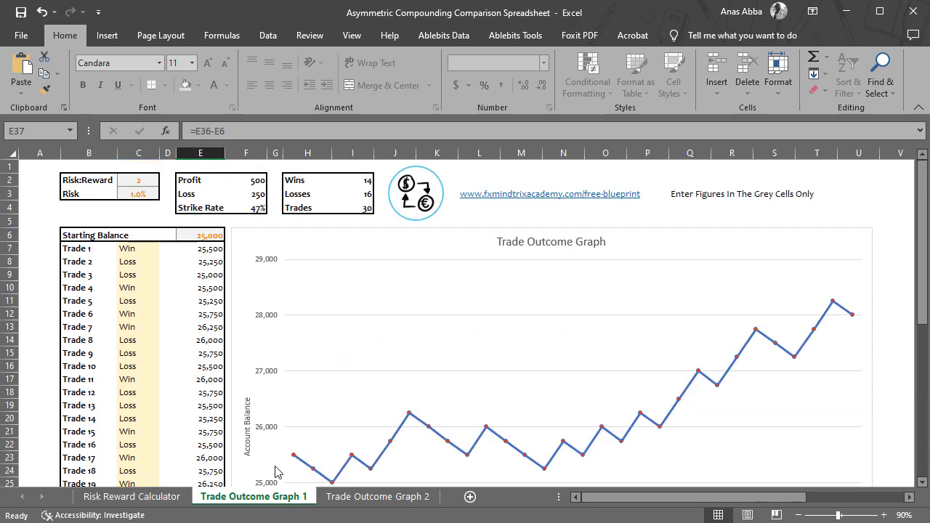
left_click(364, 498)
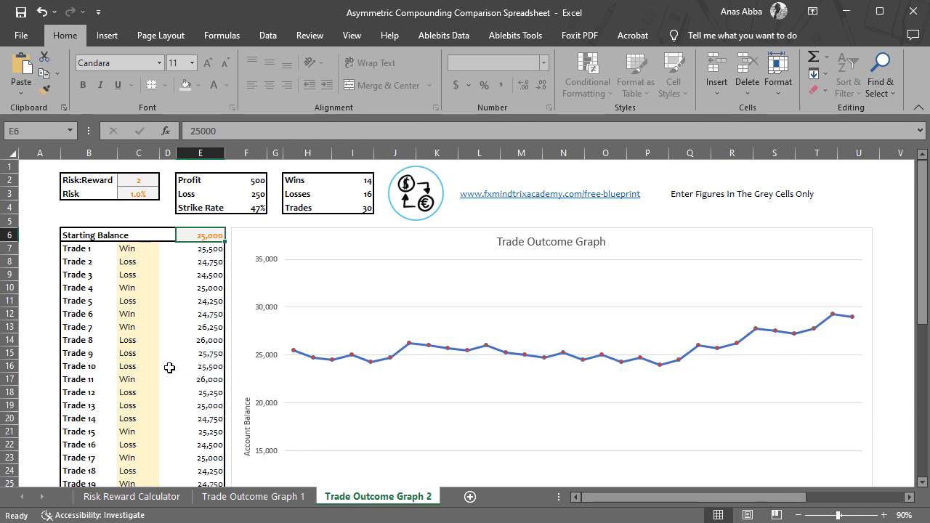
left_click(271, 497)
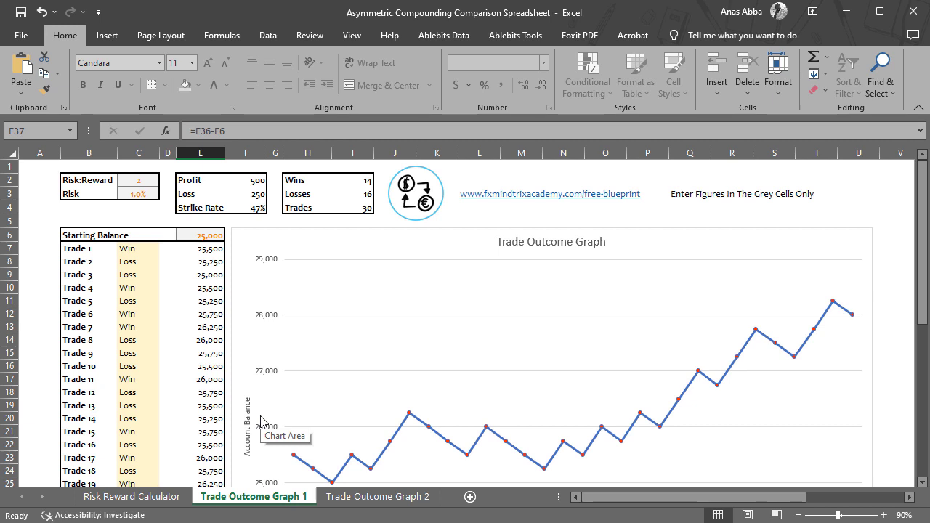
left_click(357, 498)
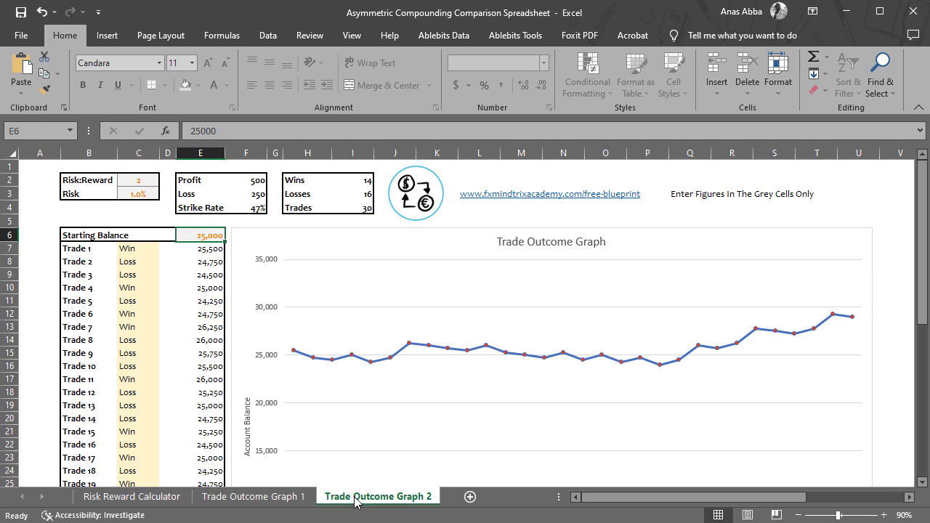
- Examine the running trade balances down to Net Profit on Trade Outcome Graph 2
scroll(186, 342, "down", 4)
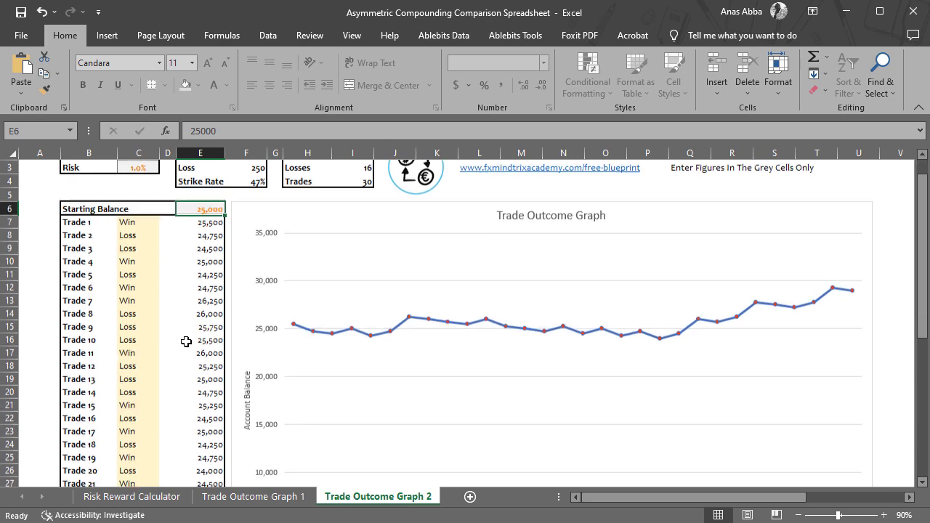
scroll(186, 341, "down", 2)
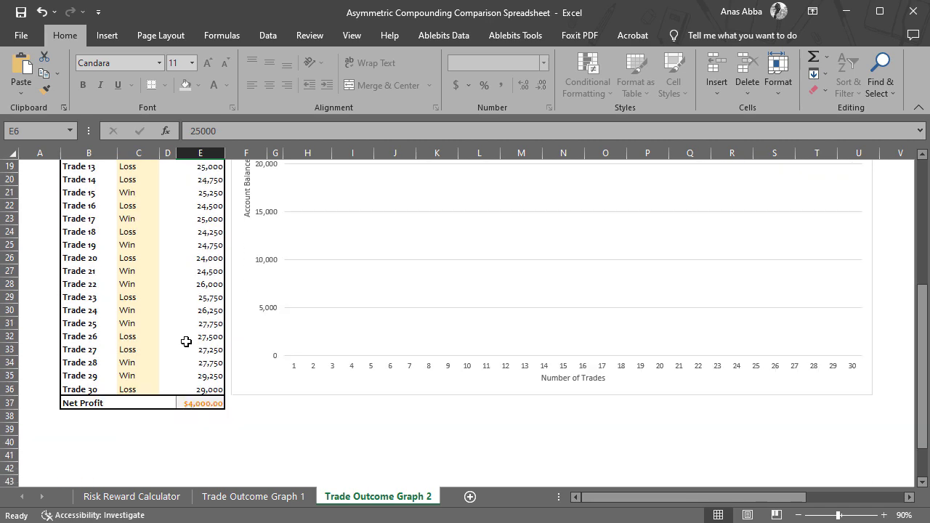
scroll(186, 342, "up", 6)
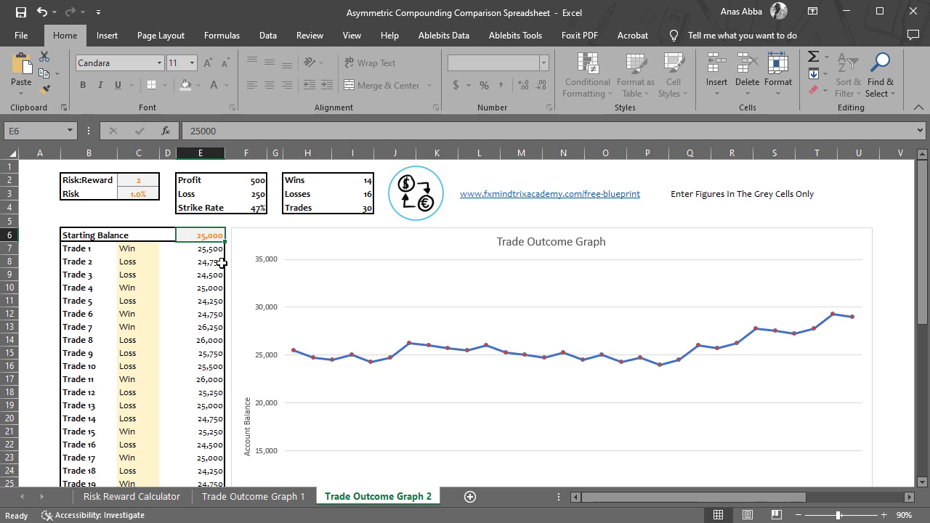
- Inspect the Trade 1, Trade 2 and Trade 6 outcomes, the Trade 1 balance and the Net Profit cell on Trade Outcome Graph 2
left_click(136, 249)
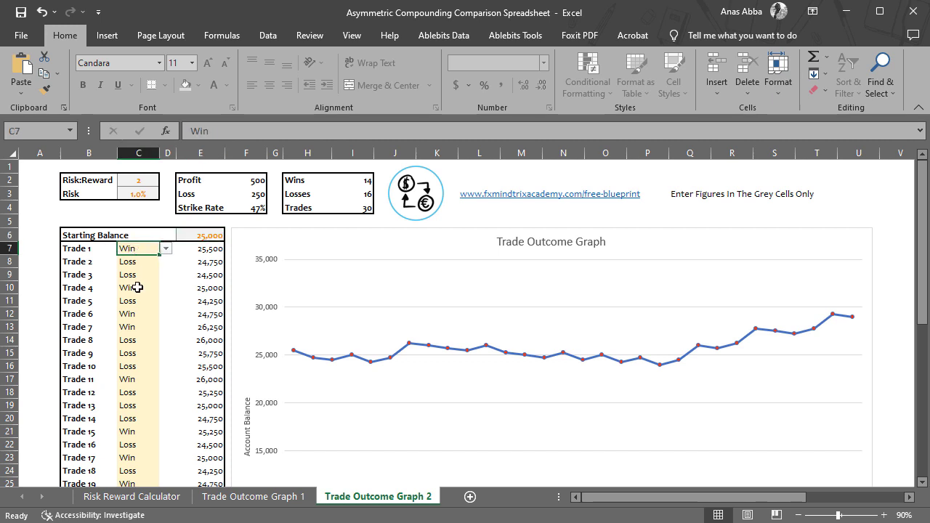
left_click(217, 249)
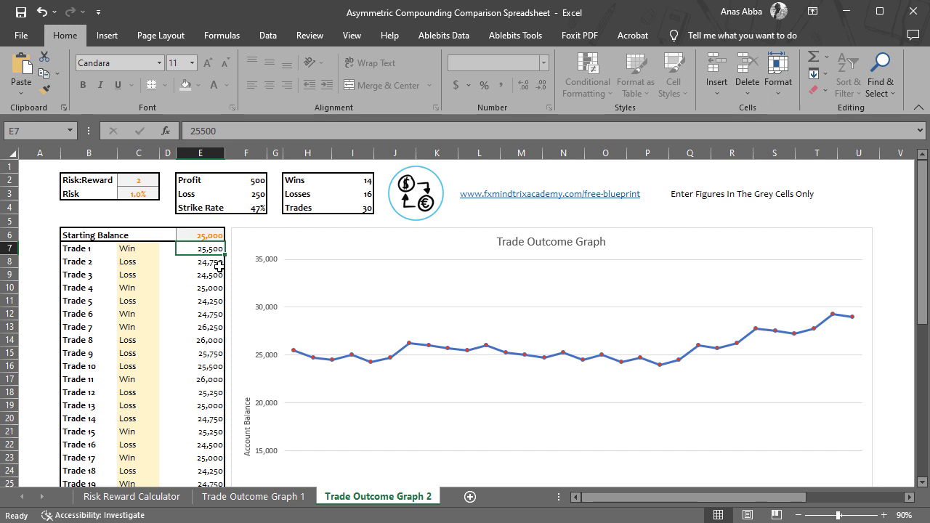
left_click(143, 263)
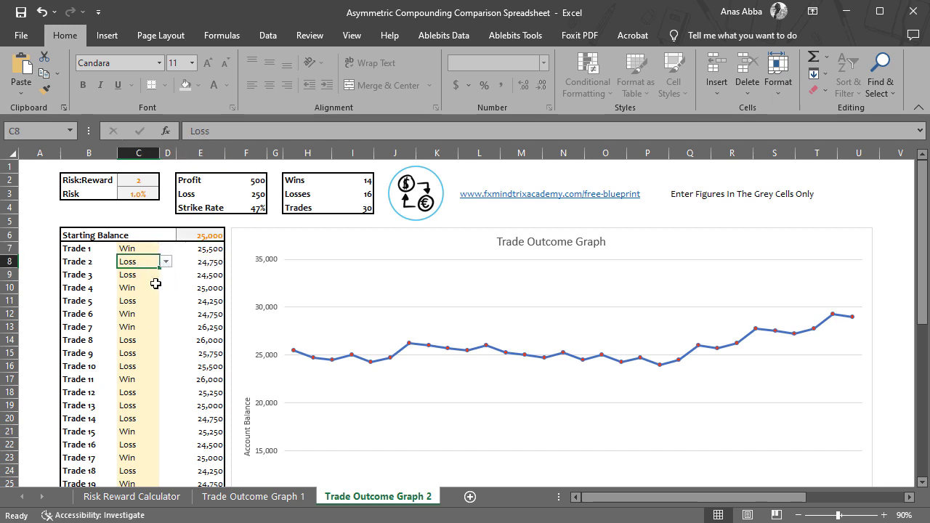
scroll(155, 274, "down", 3)
left_click(148, 196)
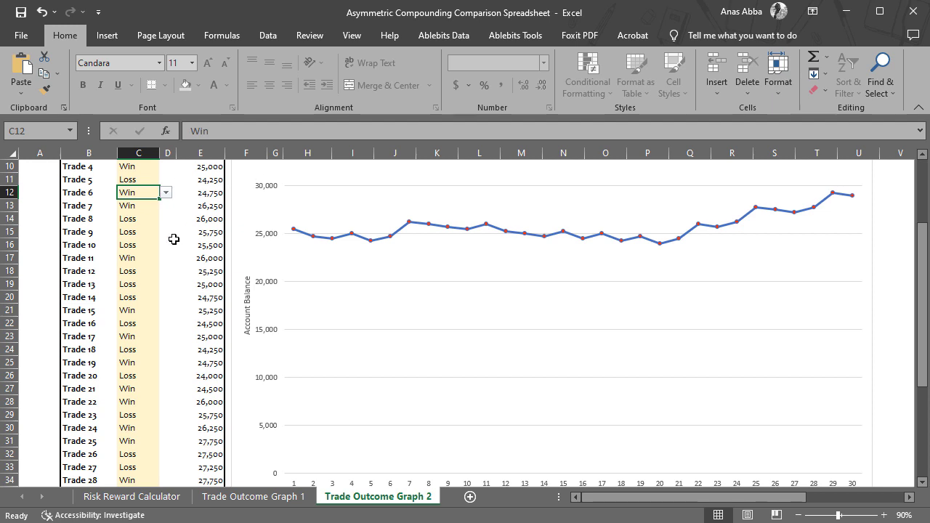
scroll(198, 272, "down", 5)
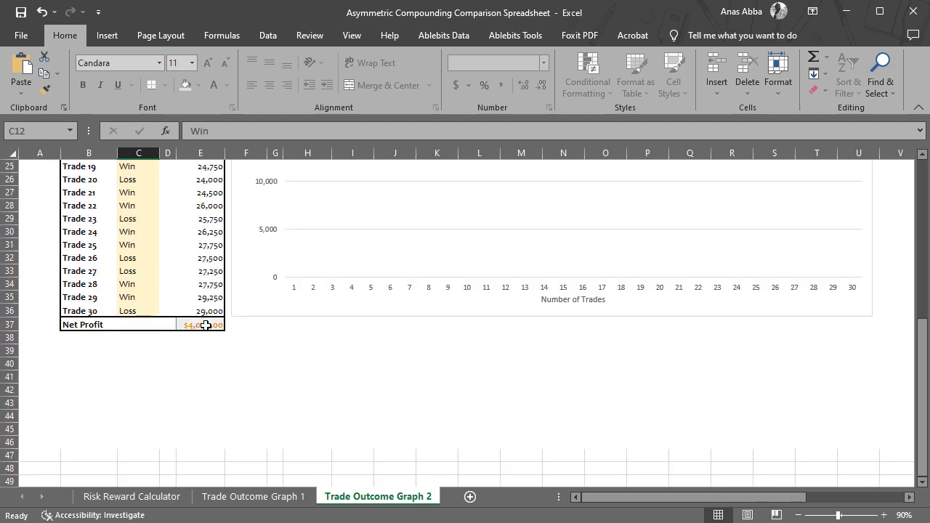
left_click(206, 326)
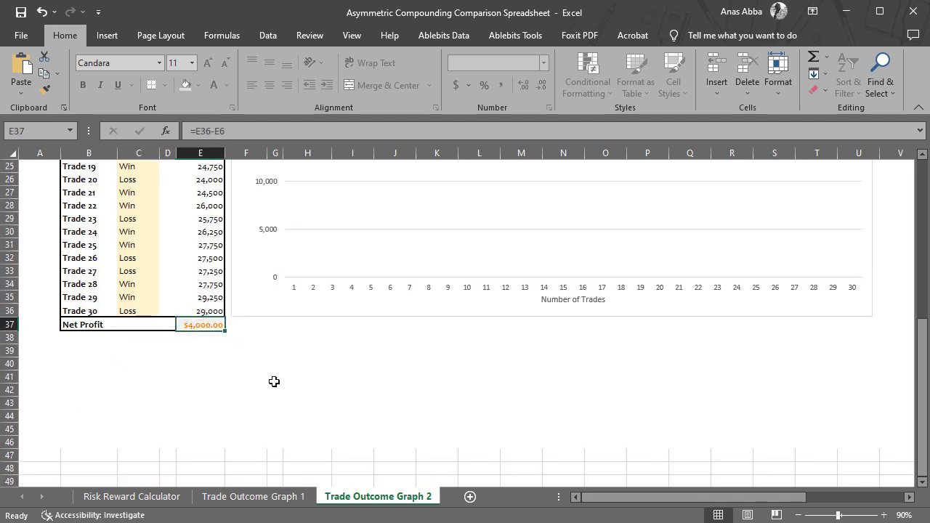
- Compare the Trade Outcome Graph 1 trades with the Net Profit result on Trade Outcome Graph 2
scroll(185, 307, "up", 6)
left_click(301, 499)
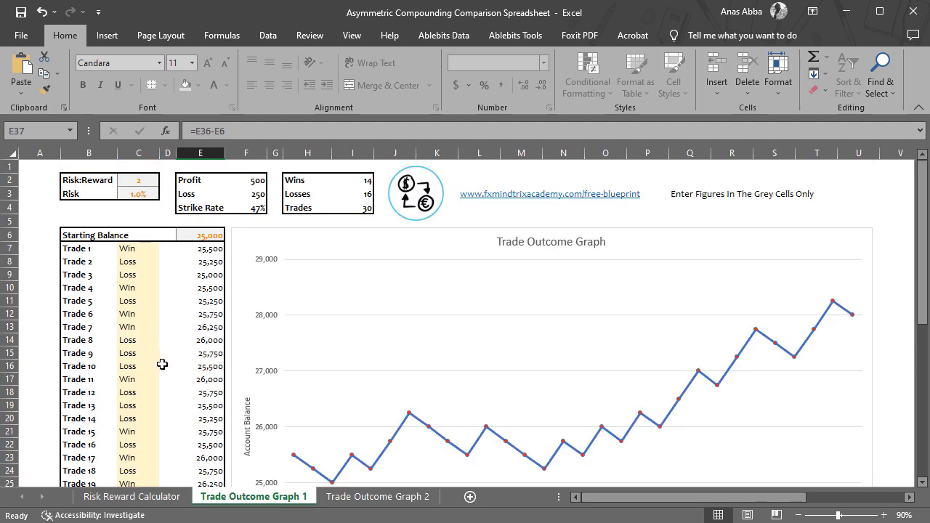
left_click(360, 499)
scroll(197, 418, "down", 3)
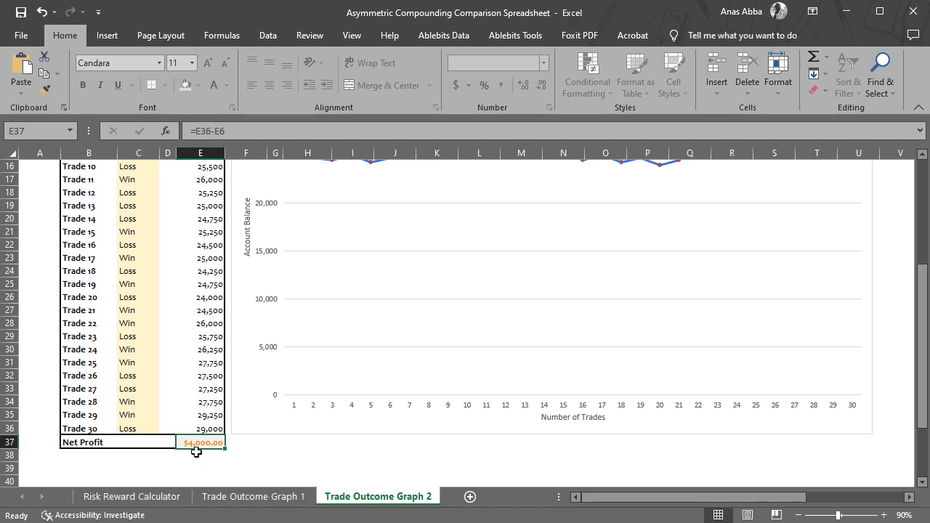
scroll(196, 452, "up", 5)
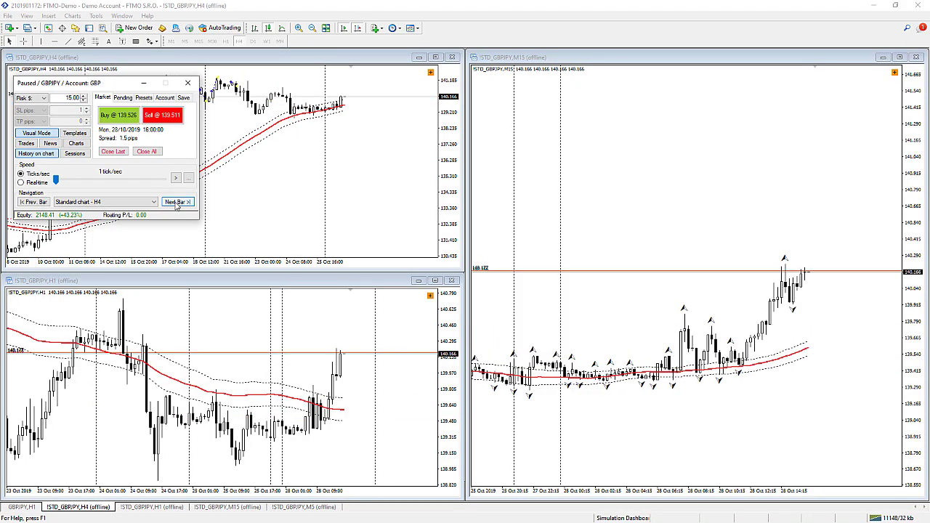
- In the GBPJPY trading simulator, set bar navigation to Standard chart - H1 and step one bar back and one forward
left_click(153, 202)
left_click(80, 214)
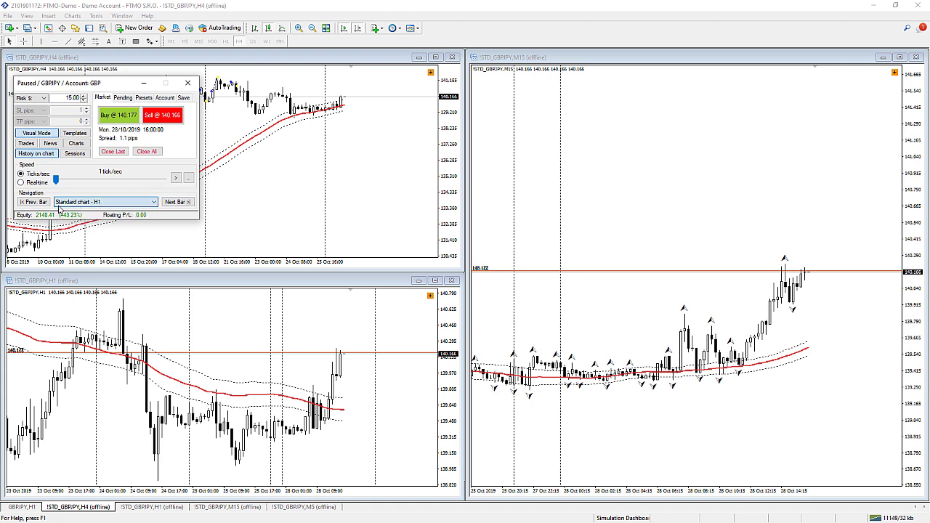
left_click(40, 204)
left_click(177, 202)
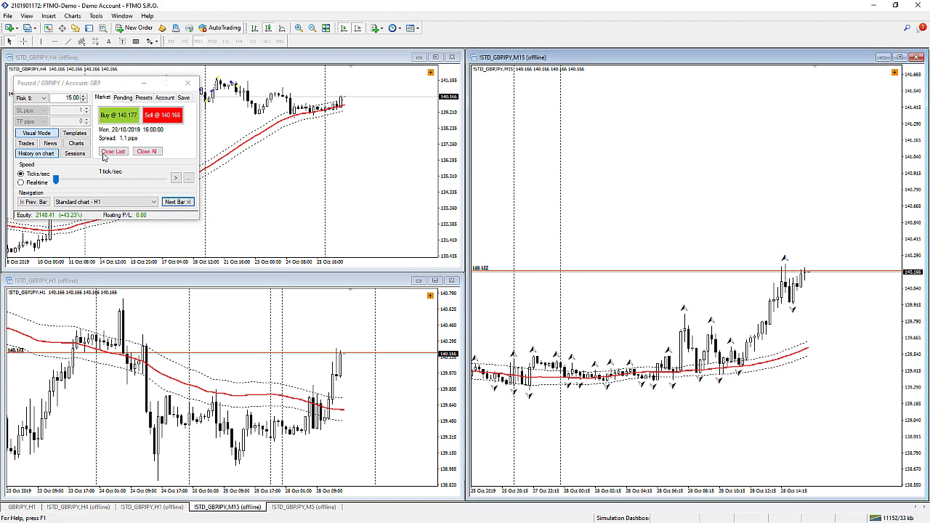
- Set the simulator's bar navigation to Standard chart - M15 and step back to 28/10/2019 16:00:00
left_click(133, 202)
left_click(129, 223)
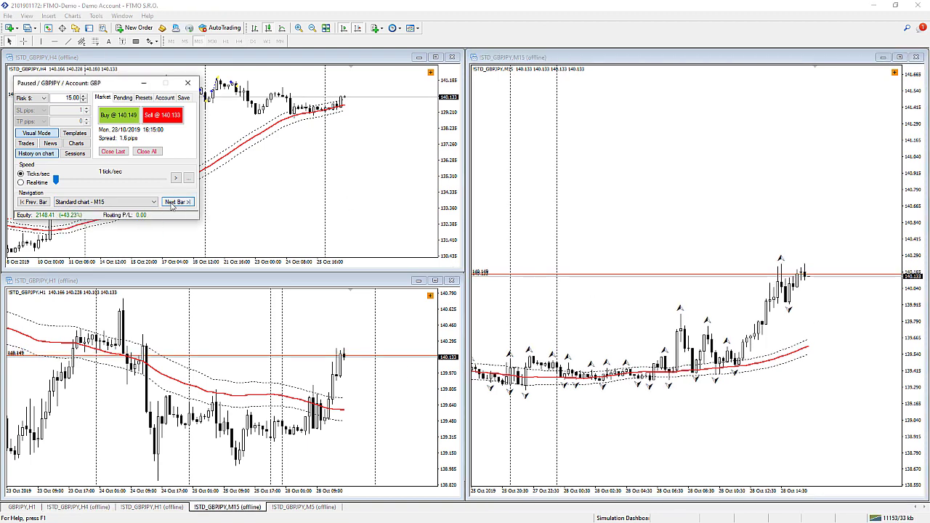
left_click(41, 203)
left_click(41, 204)
left_click(41, 204)
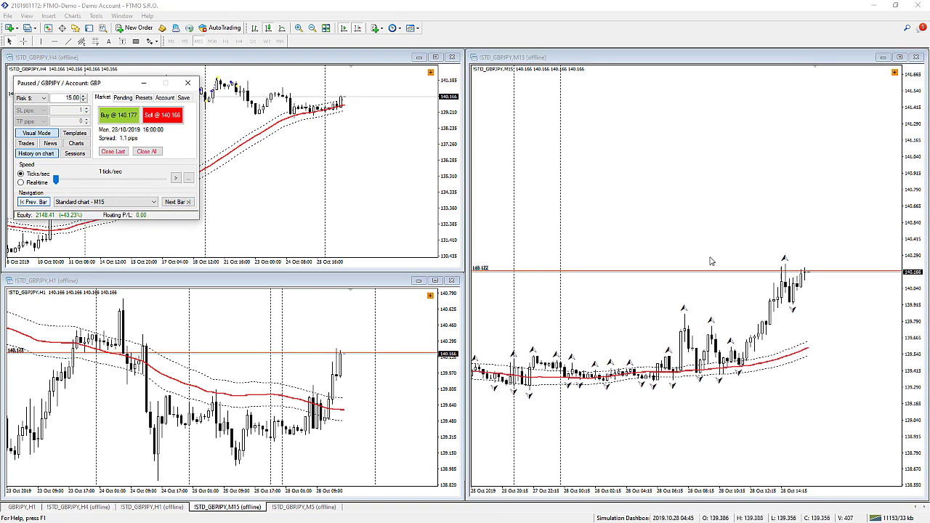
- Step one M15 bar back and draw a trade-level Fibonacci from the 140.224 swing high with the stop loss level at 139.510
left_click(41, 204)
left_click_drag(789, 260, 836, 355)
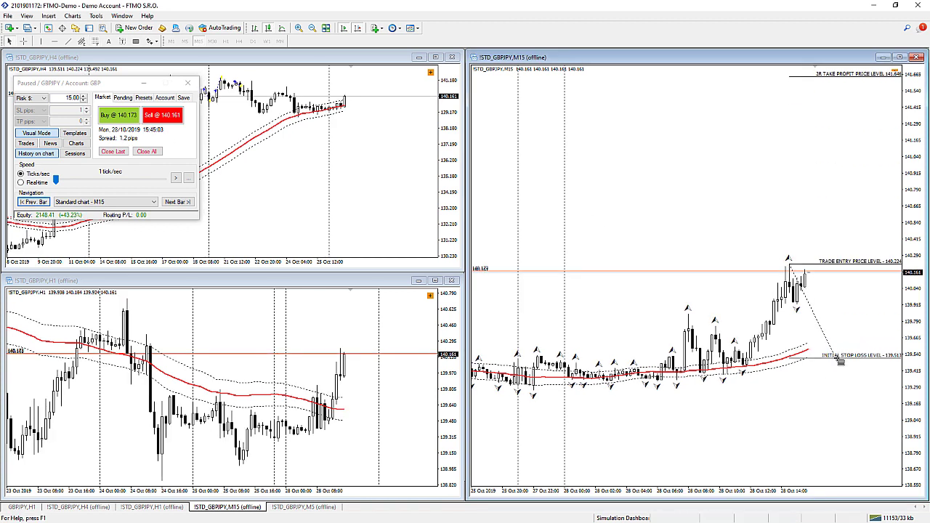
right_click(837, 355)
left_click(862, 358)
left_click(557, 259)
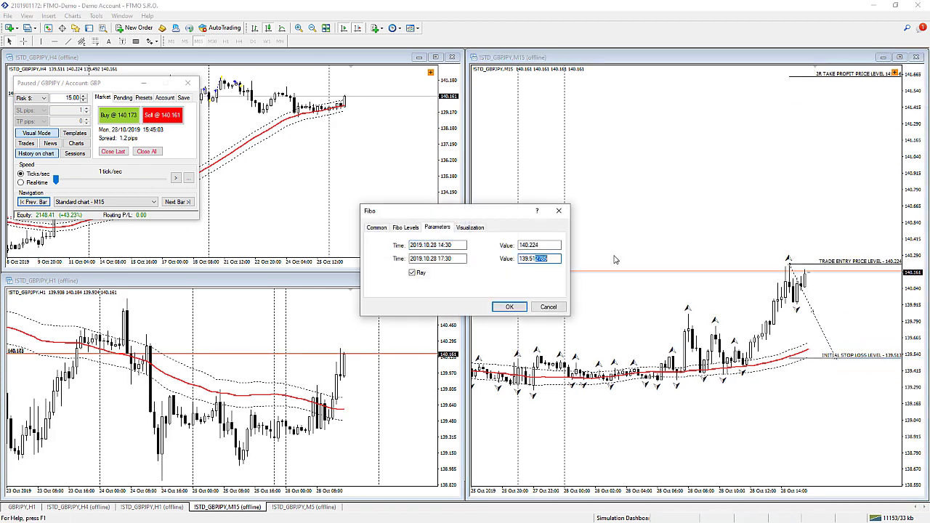
key("BackSpace")
key("BackSpace")
key("BackSpace")
key("BackSpace")
key("BackSpace")
left_click(511, 306)
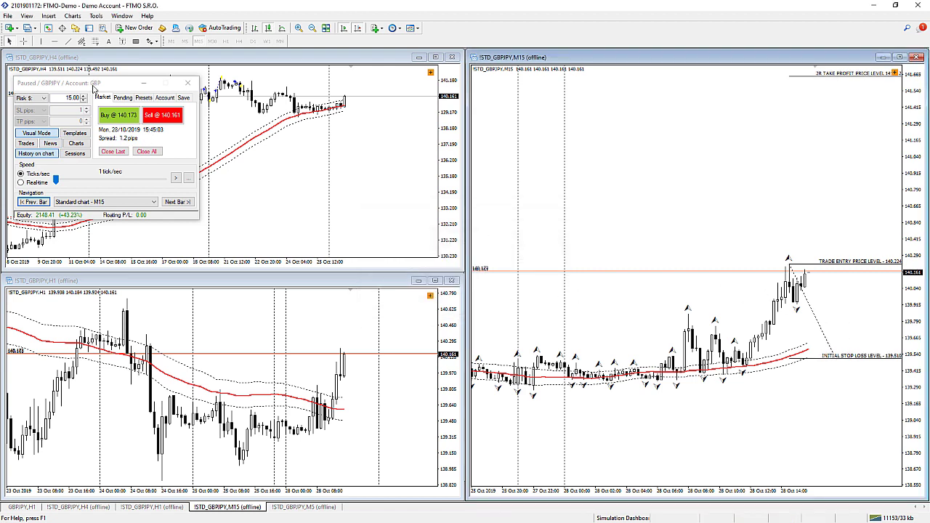
- Review the most recent orders in the simulator's closed trades list
left_click(51, 152)
left_click(123, 97)
left_click(26, 143)
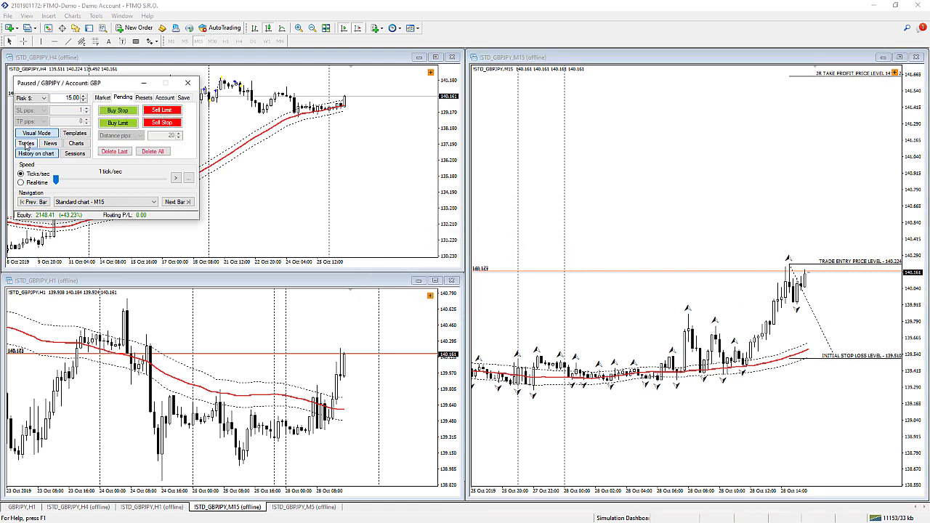
left_click(387, 78)
left_click(356, 79)
left_click_drag(724, 165, 724, 383)
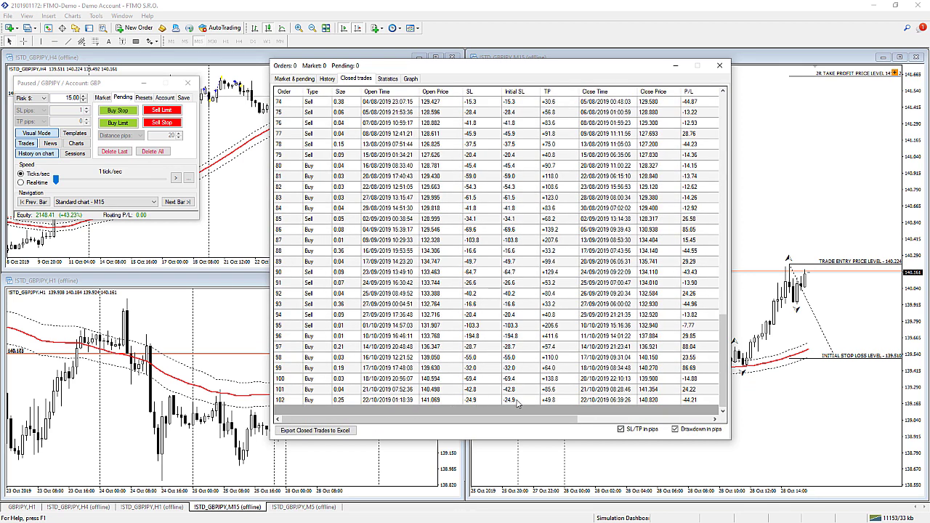
left_click(719, 66)
- Start a visual Buy Stop order with separated stop loss and take profit lines, and set its entry price to 140.224
left_click(118, 110)
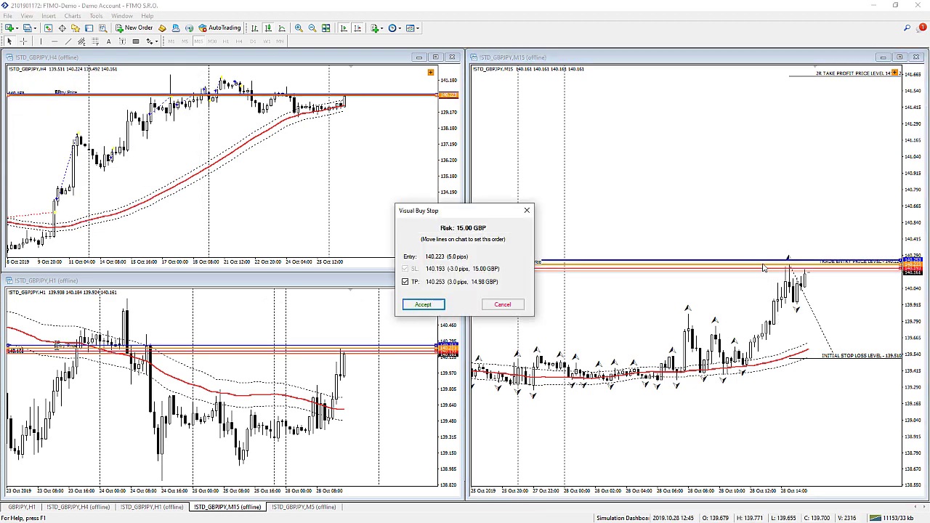
left_click_drag(772, 340, 772, 340)
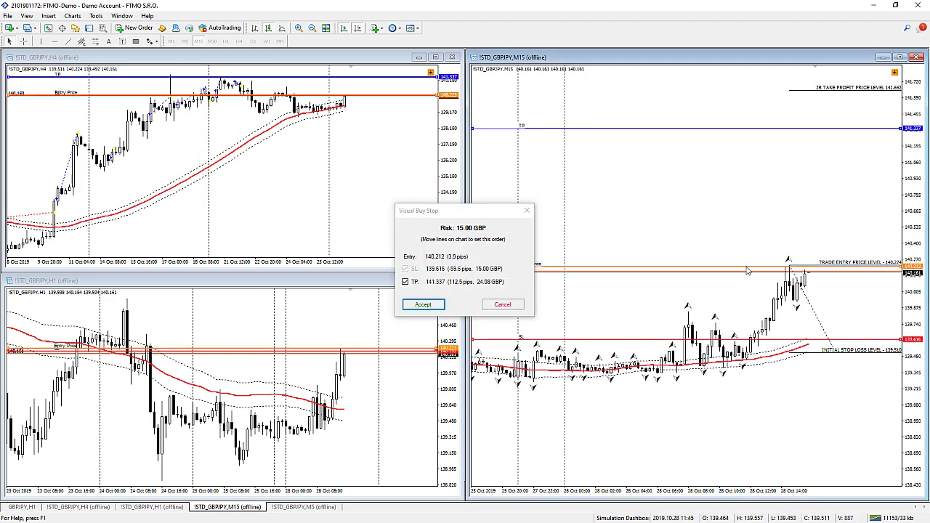
double_click(633, 268)
type("140.22")
left_click(514, 307)
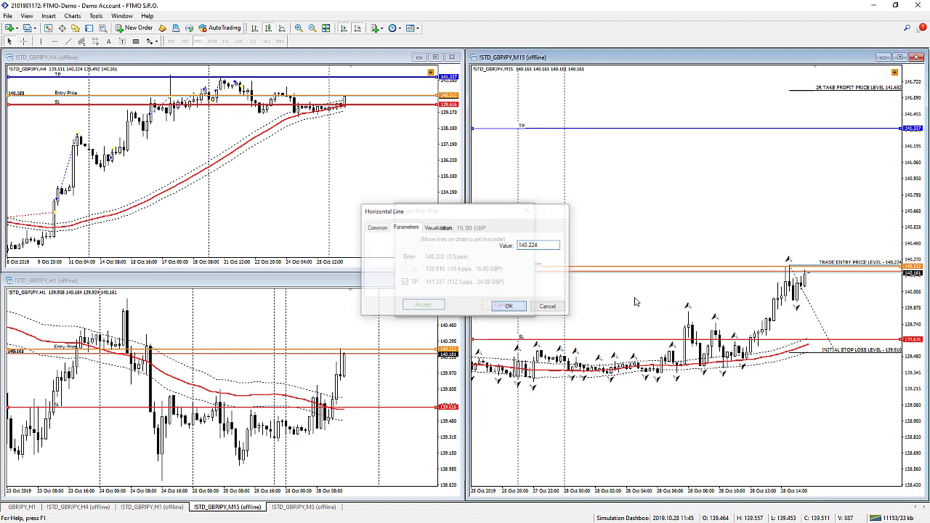
- Set the Buy Stop order's stop loss line to 139.510, matching the initial stop loss level
left_click_drag(785, 340, 814, 354)
right_click(816, 353)
right_click(816, 354)
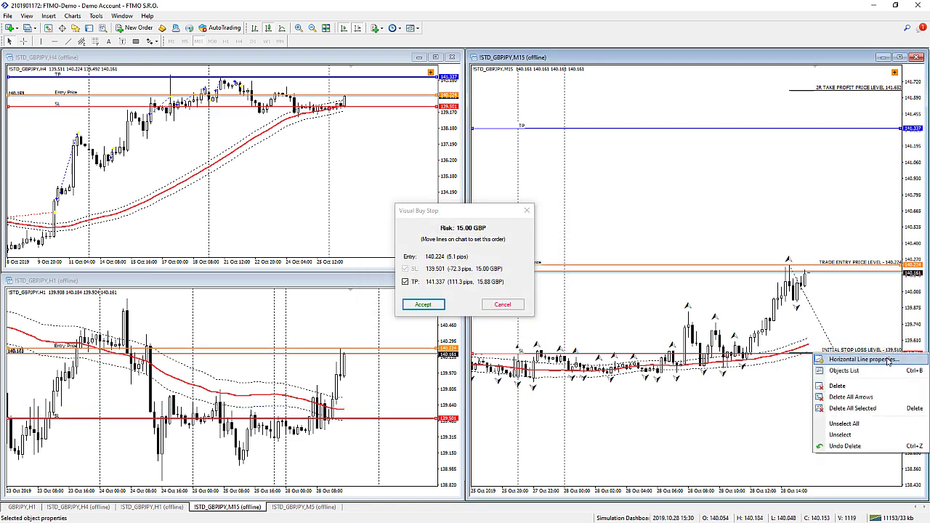
left_click(829, 359)
left_click(514, 307)
- Set the order's take profit line to 141.652, matching the 2R take profit level
left_click_drag(744, 129, 760, 94)
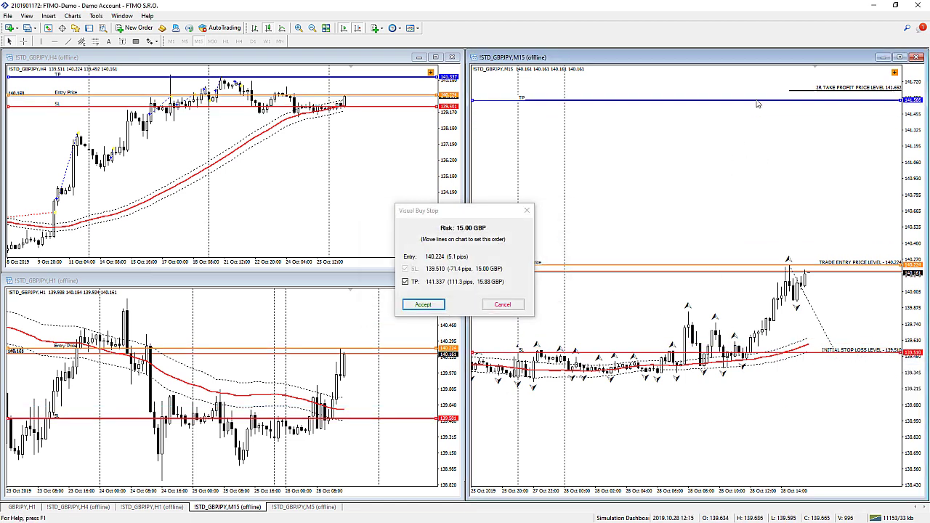
right_click(760, 94)
left_click(778, 100)
type("141.652")
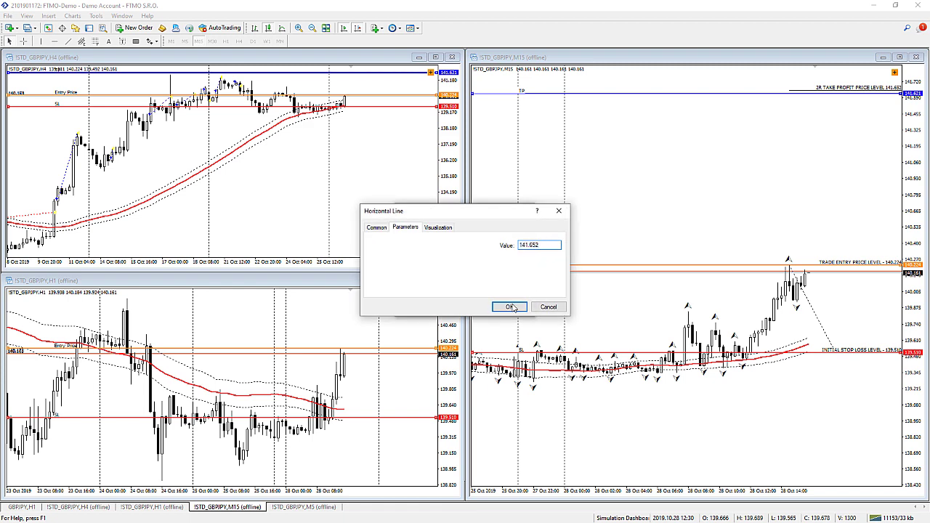